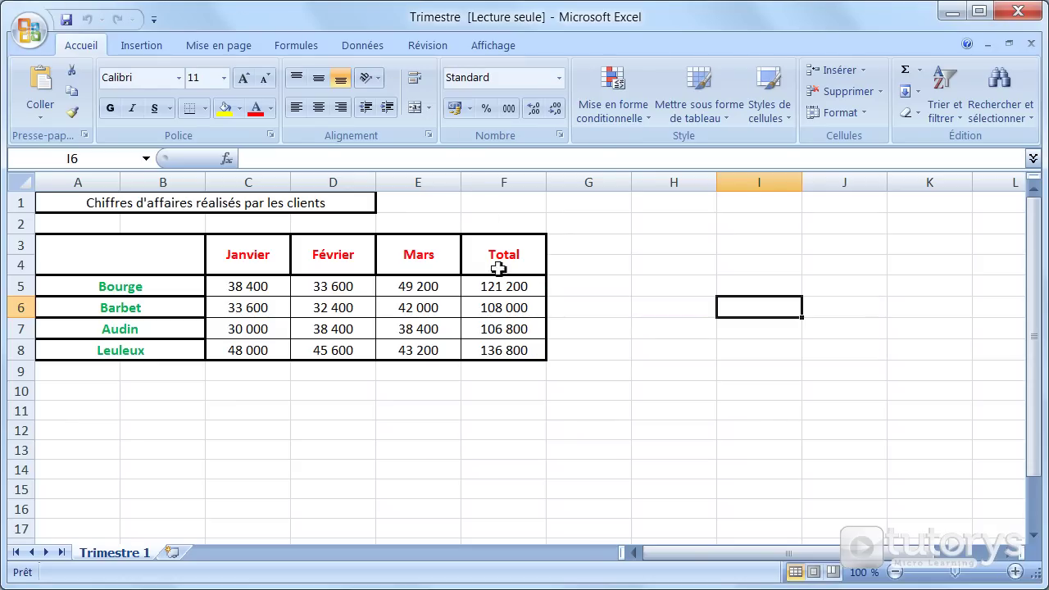
Select the Total cells F5:F8 and bring up the Conditional Formatting menu.
{"action": "left_click_drag", "start_coordinate": [498, 286], "coordinate": [501, 349]}
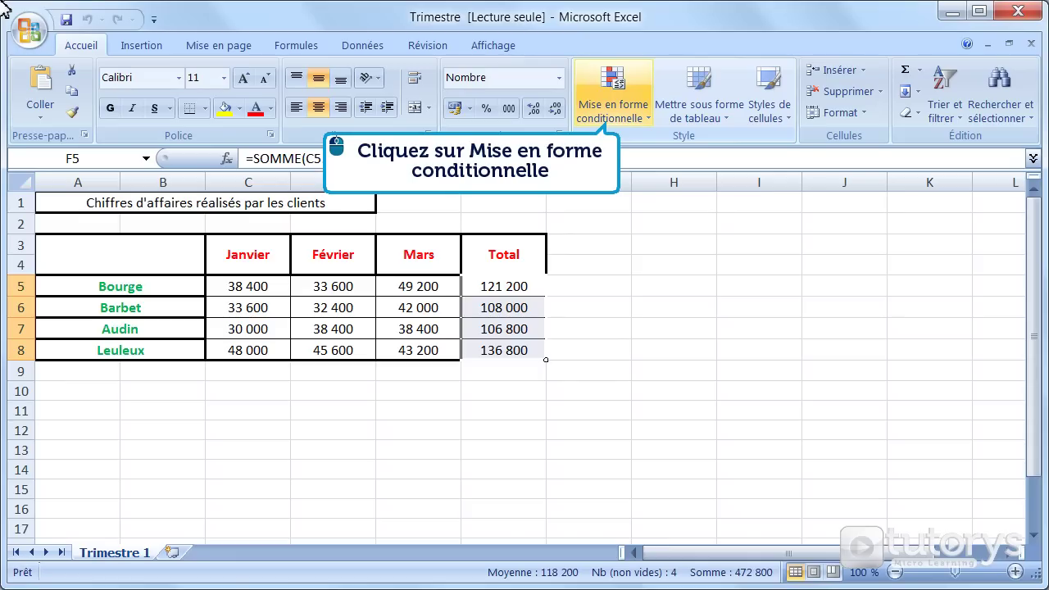
{"action": "left_click", "coordinate": [648, 125]}
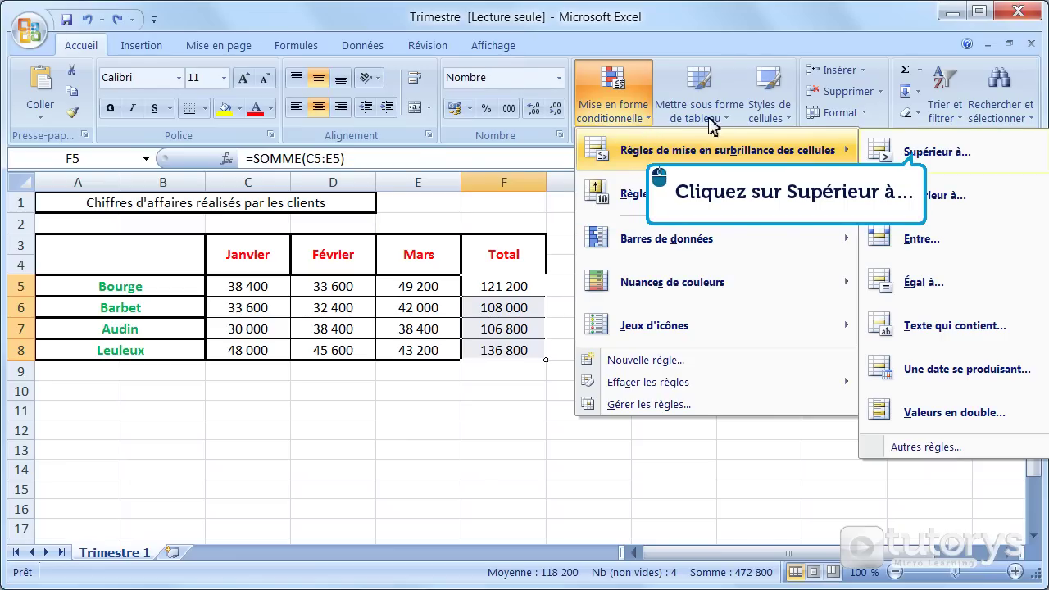
Add a 'Supérieur à' 110000 rule with light red fill and dark red text.
{"action": "left_click", "coordinate": [931, 156]}
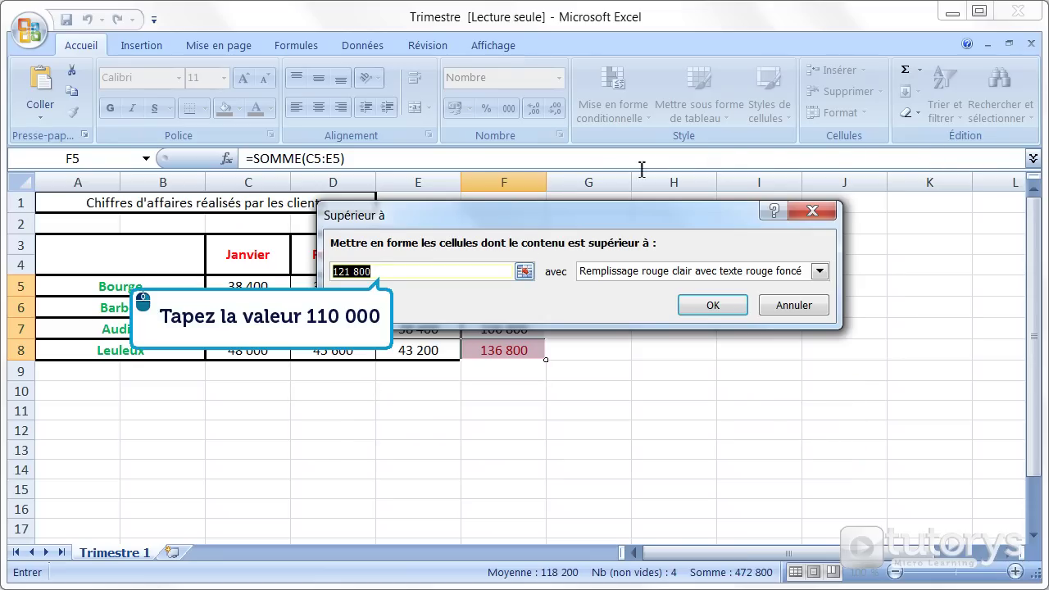
{"action": "left_click", "coordinate": [440, 274]}
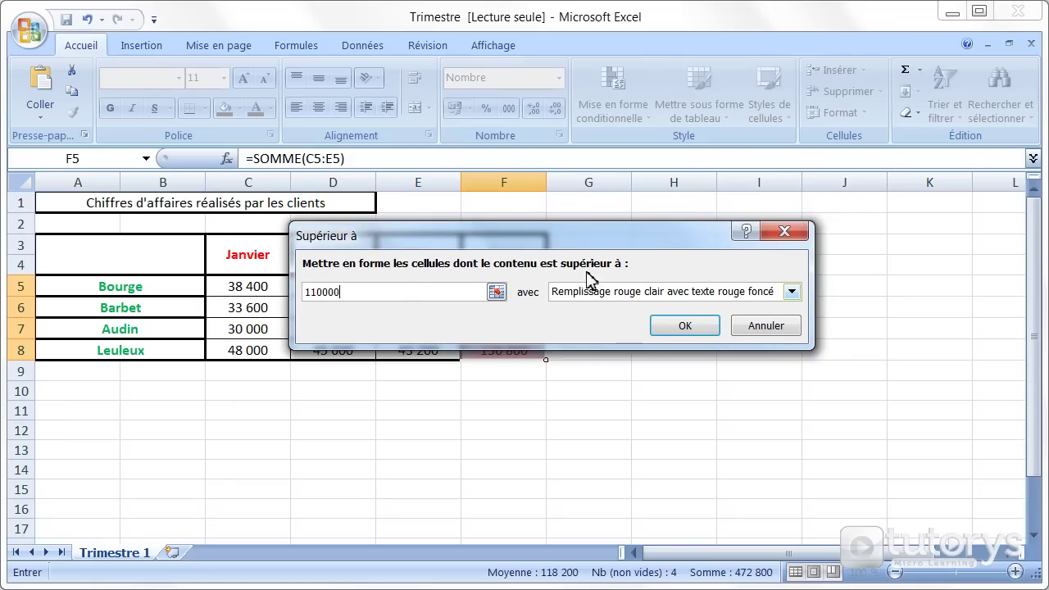
{"action": "left_click", "coordinate": [791, 294]}
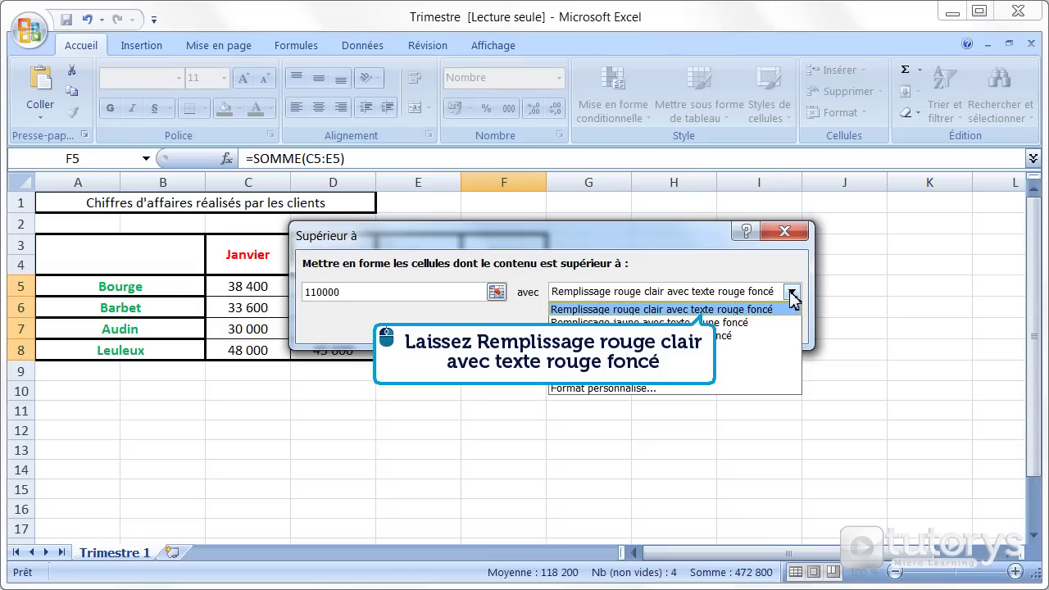
{"action": "left_click", "coordinate": [724, 309]}
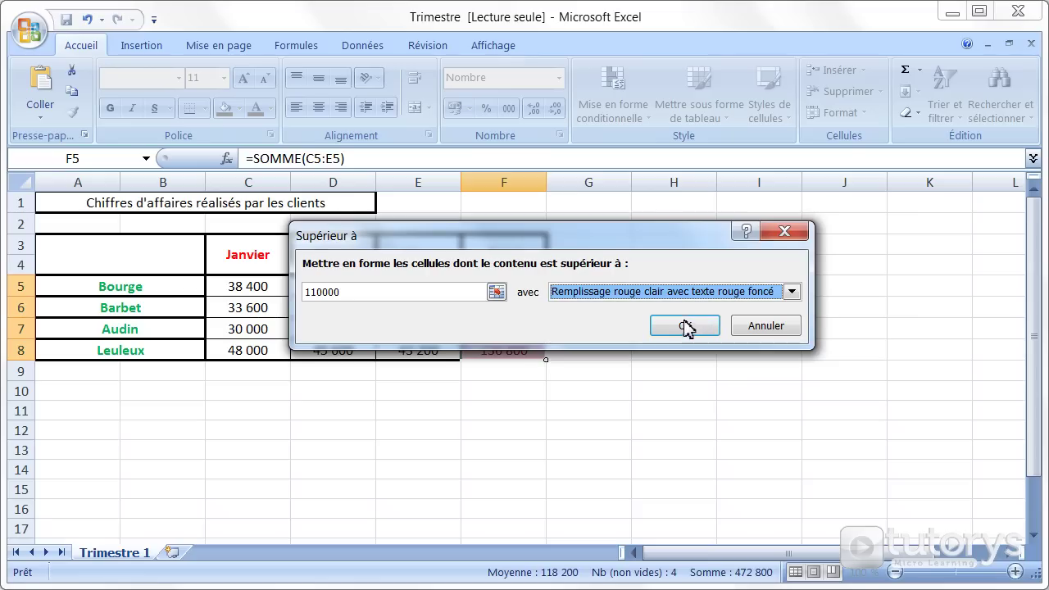
{"action": "left_click", "coordinate": [685, 325]}
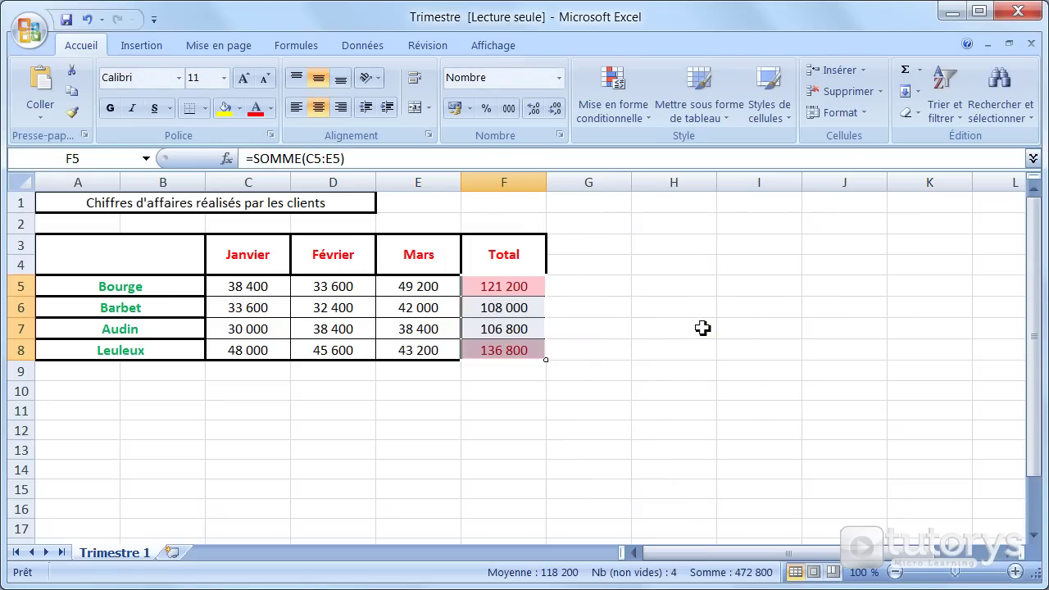
{"action": "left_click", "coordinate": [703, 330]}
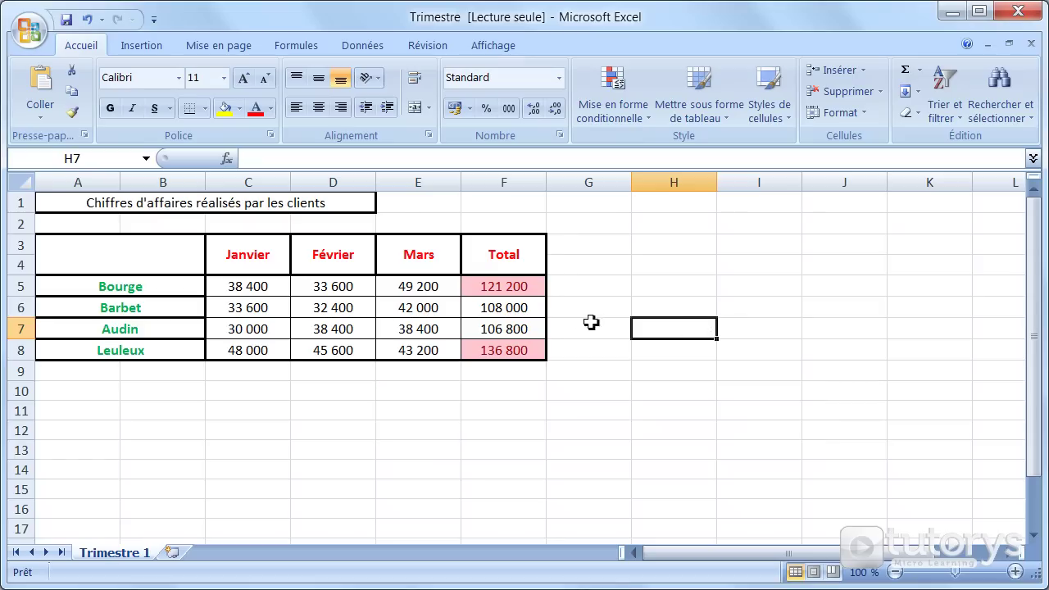
{"action": "left_click", "coordinate": [528, 289]}
{"action": "left_click_drag", "start_coordinate": [531, 291], "coordinate": [544, 351]}
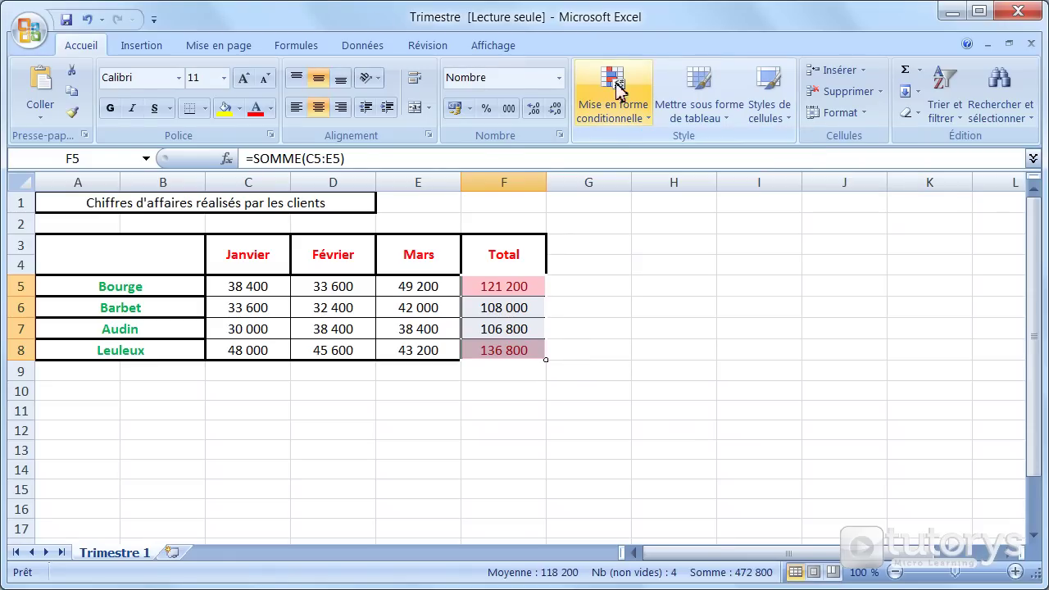
Clear the conditional formatting rules from the selected totals F5:F8.
{"action": "left_click", "coordinate": [631, 119]}
{"action": "mouse_move", "coordinate": [728, 382]}
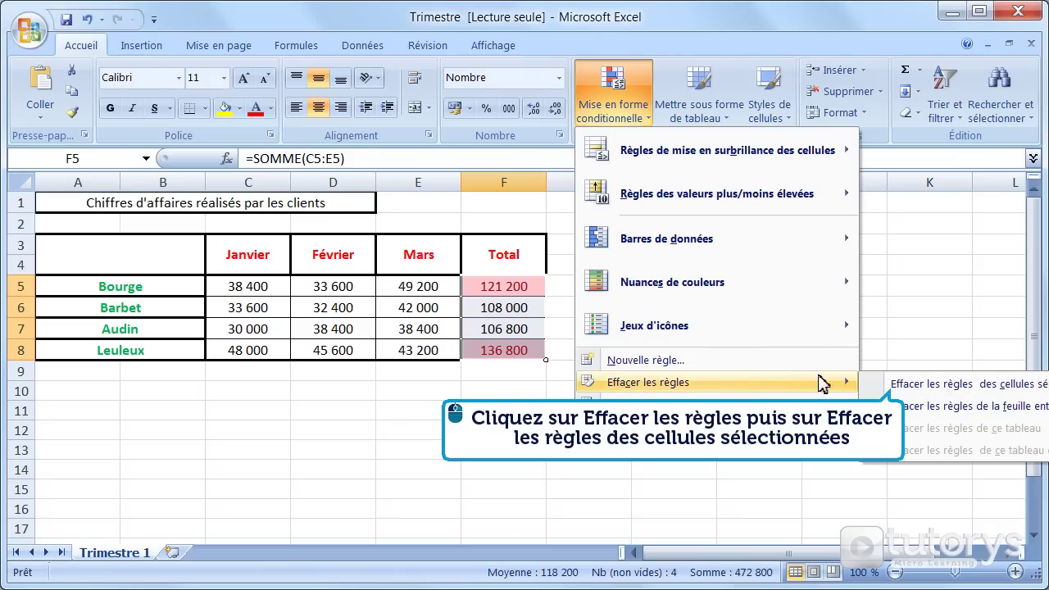
{"action": "left_click", "coordinate": [905, 385]}
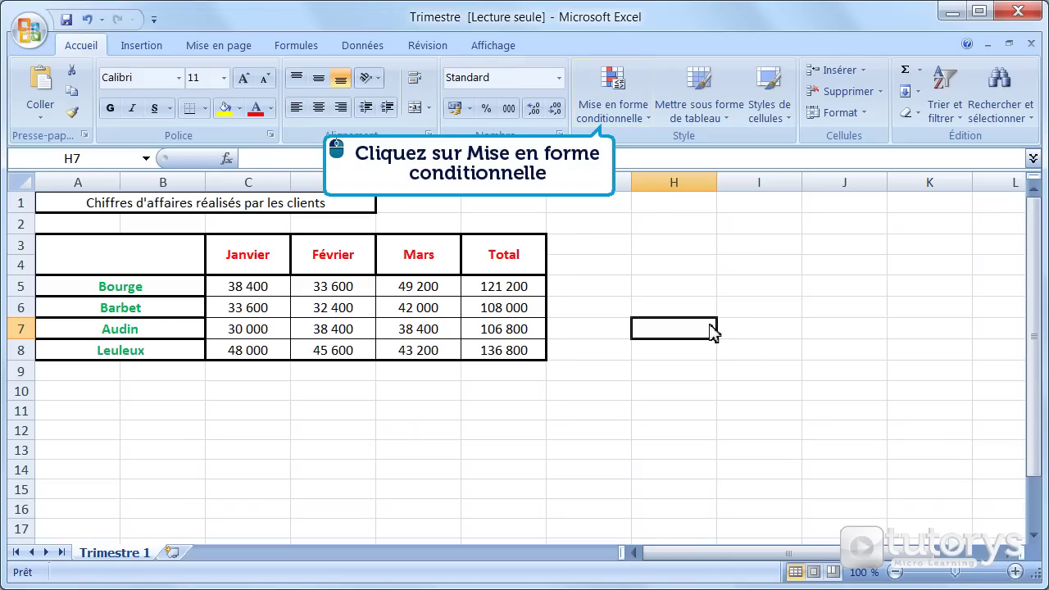
Start a new cell-value 'between' rule with lower bound 40000 and bring up its Format Cells dialog.
{"action": "left_click", "coordinate": [642, 123]}
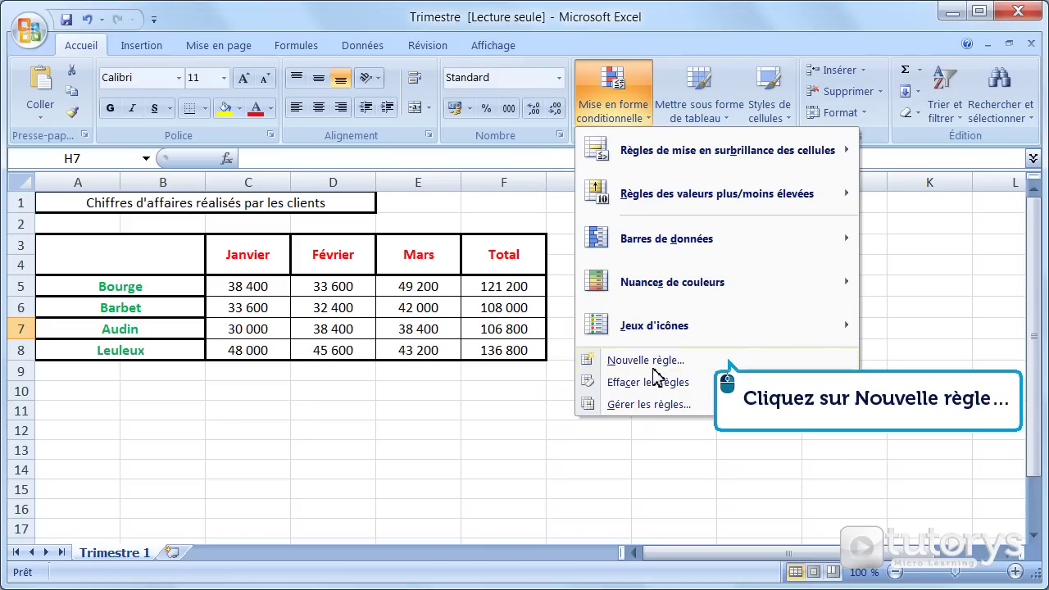
{"action": "left_click", "coordinate": [653, 369]}
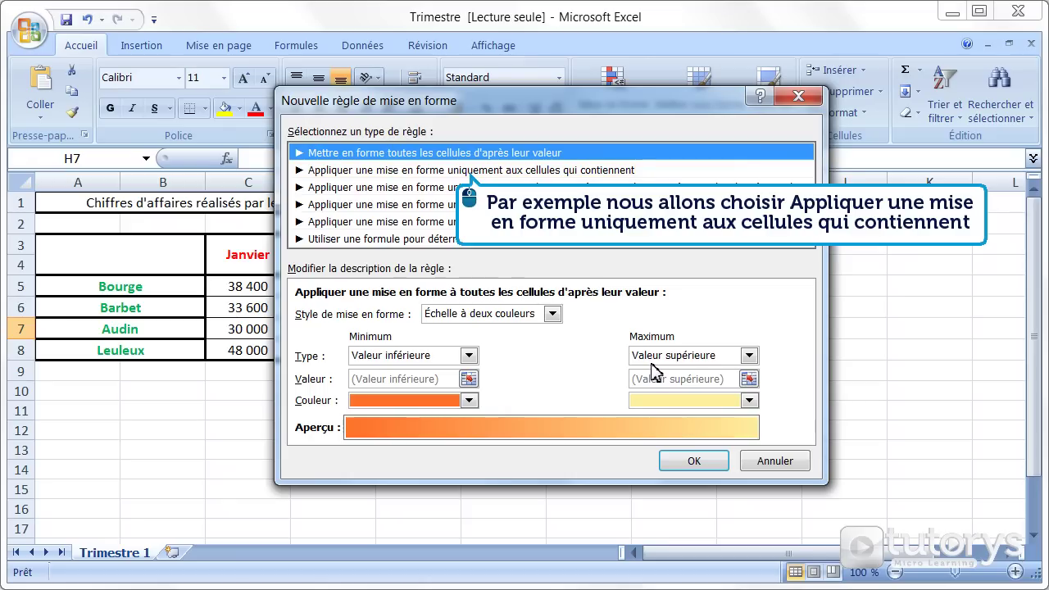
{"action": "left_click", "coordinate": [513, 169]}
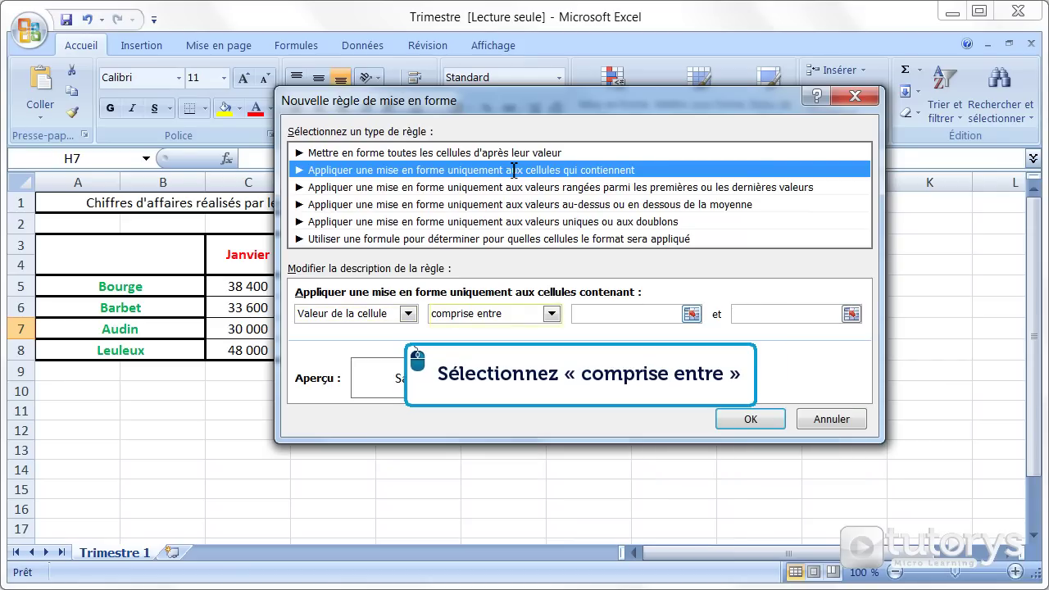
{"action": "left_click", "coordinate": [607, 313]}
{"action": "type", "text": "40000"}
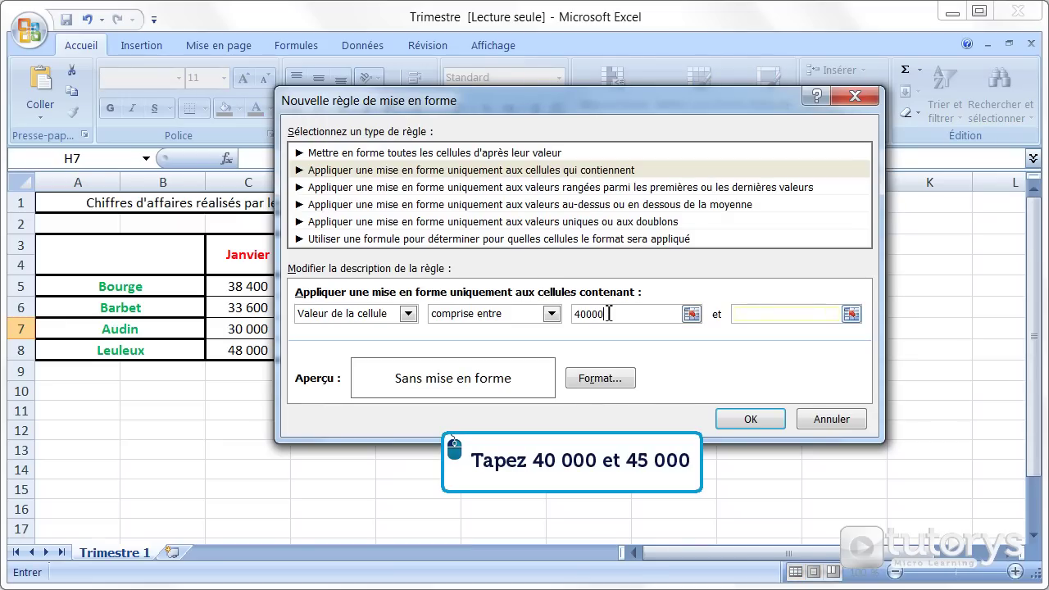
{"action": "left_click", "coordinate": [770, 312]}
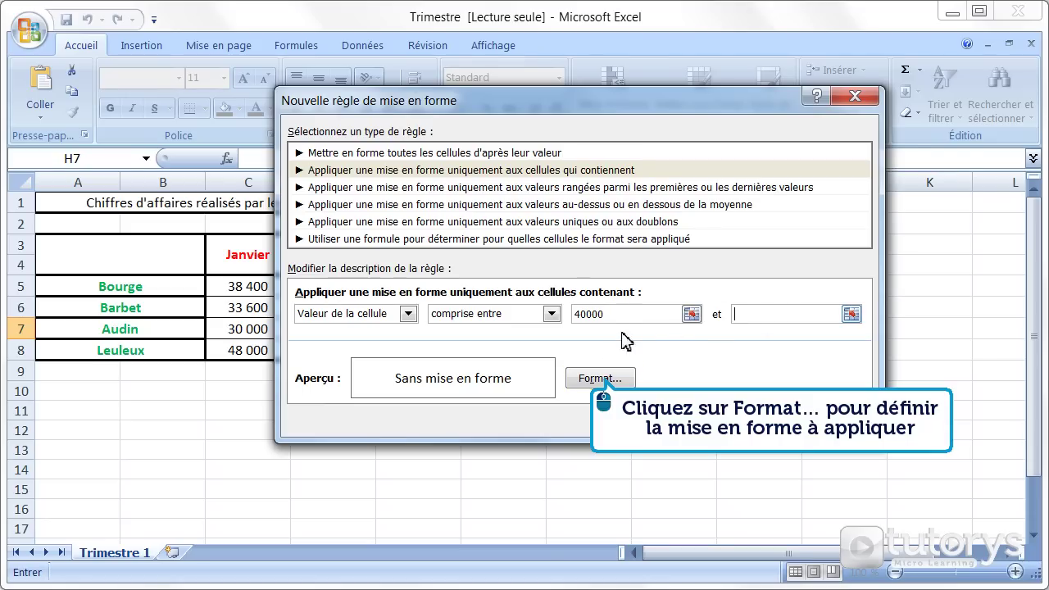
{"action": "left_click", "coordinate": [591, 379]}
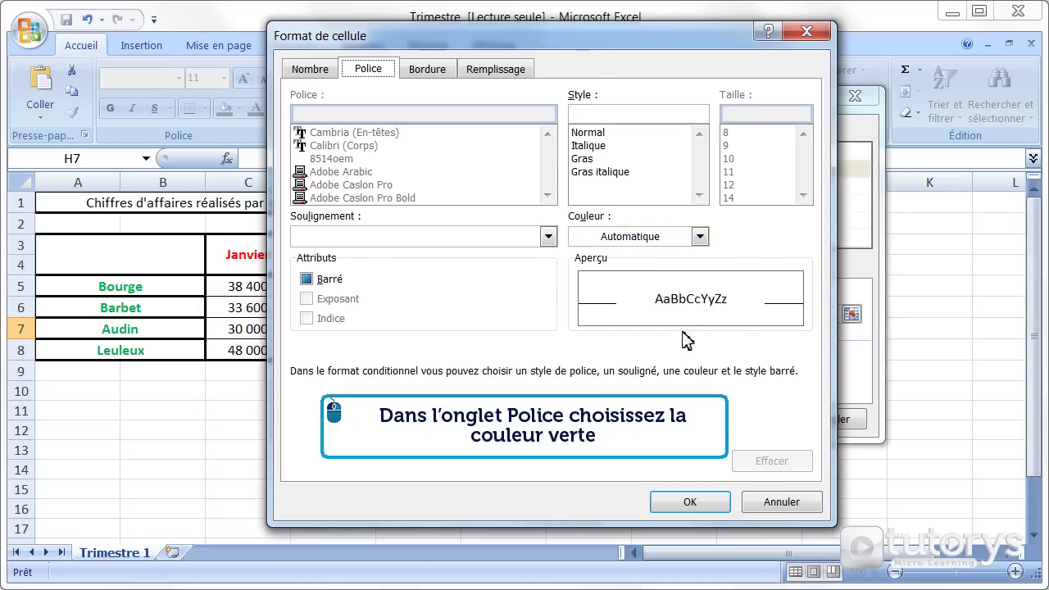
Format the rule with green font colour and a dotted outline border.
{"action": "left_click", "coordinate": [701, 236]}
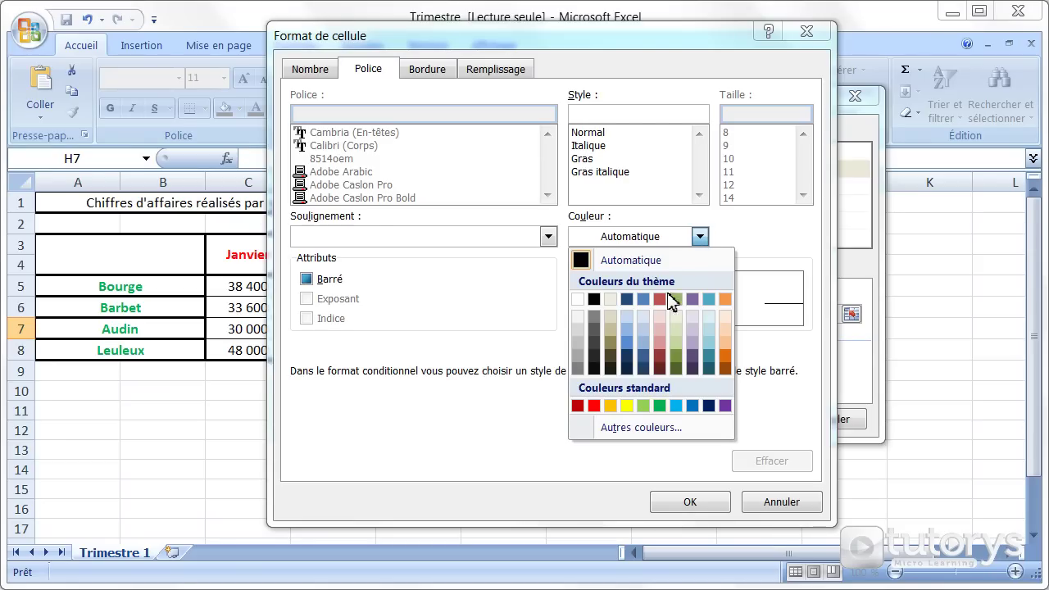
{"action": "left_click", "coordinate": [662, 407]}
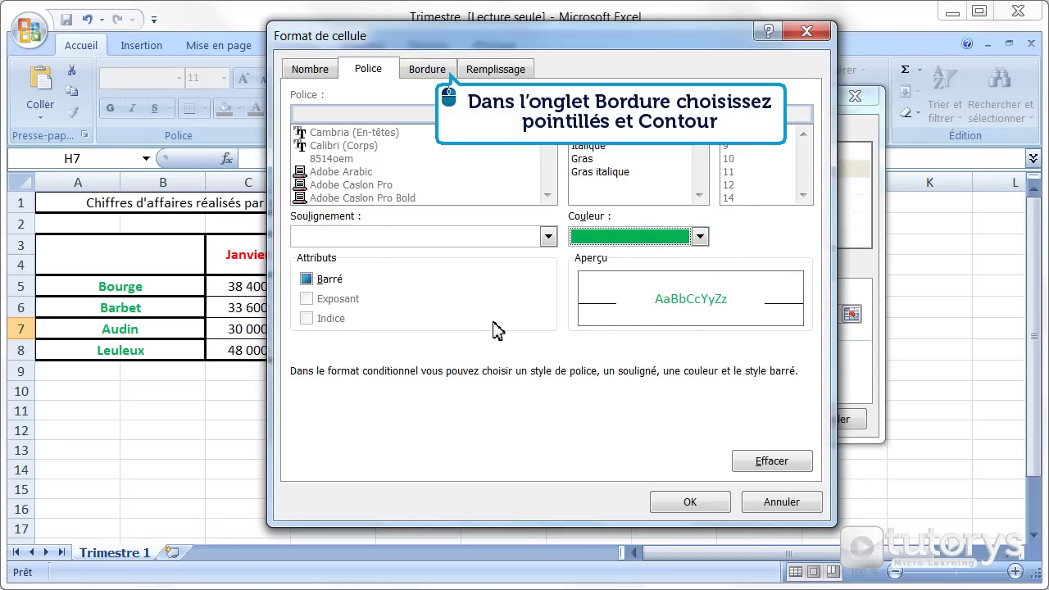
{"action": "left_click", "coordinate": [439, 80]}
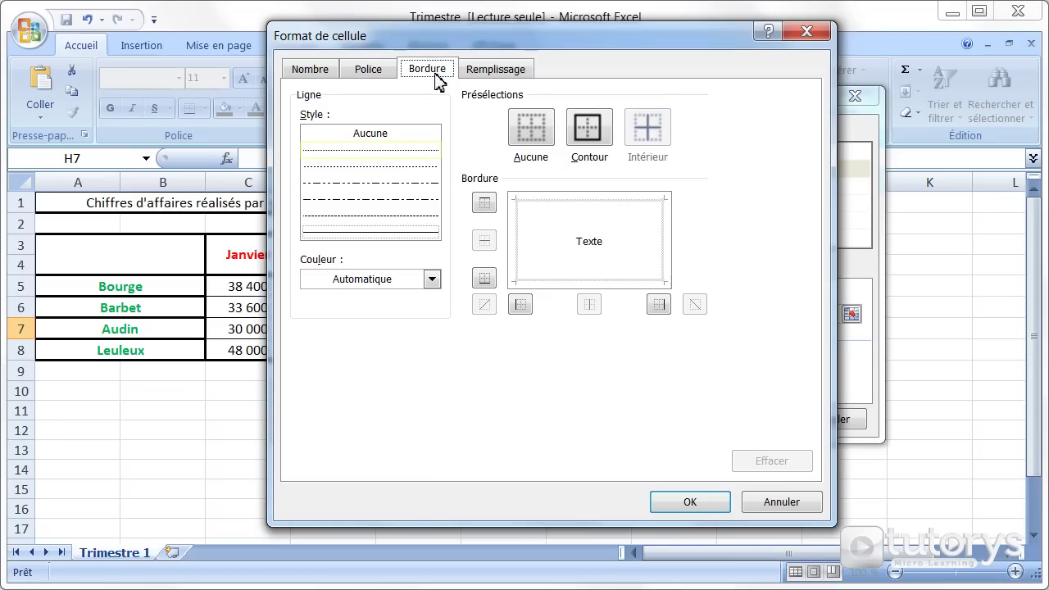
{"action": "left_click", "coordinate": [434, 156]}
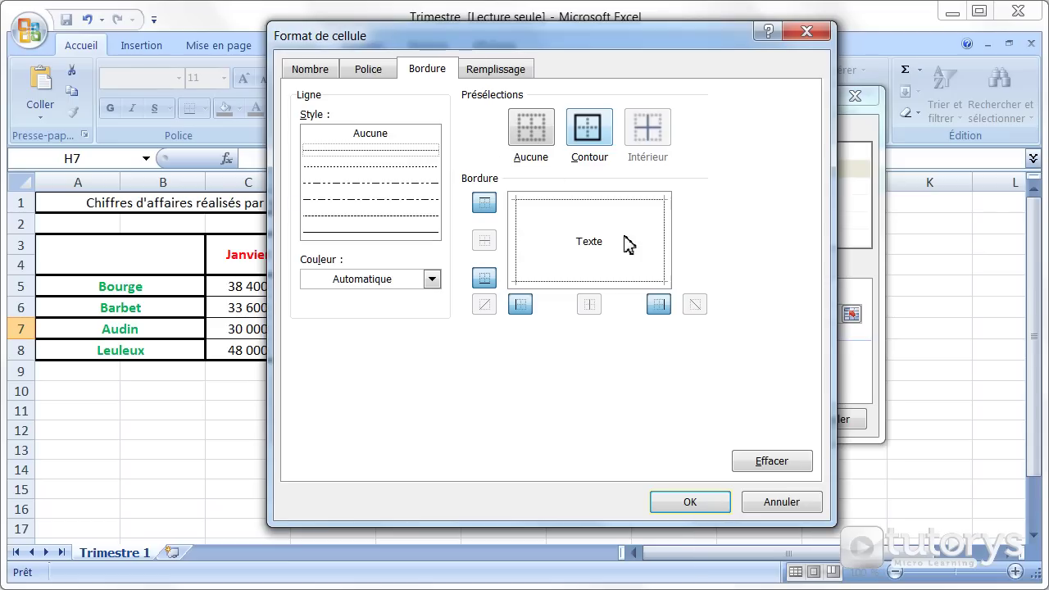
{"action": "left_click", "coordinate": [690, 503]}
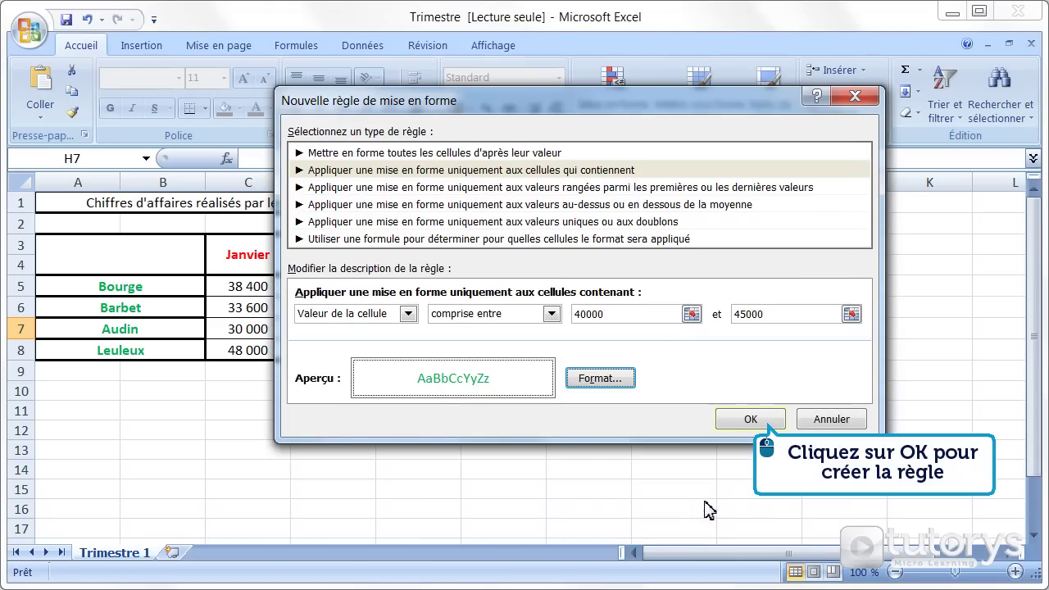
Confirm the between 40000 and 45000 rule, then bring up the Manage Rules dialog.
{"action": "left_click", "coordinate": [751, 421]}
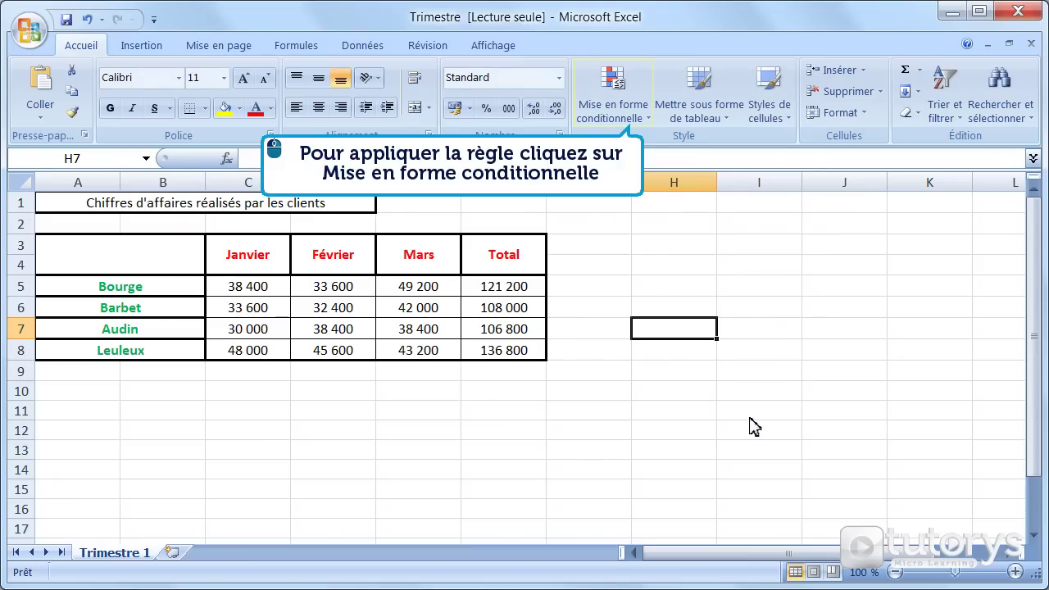
{"action": "left_click", "coordinate": [647, 118]}
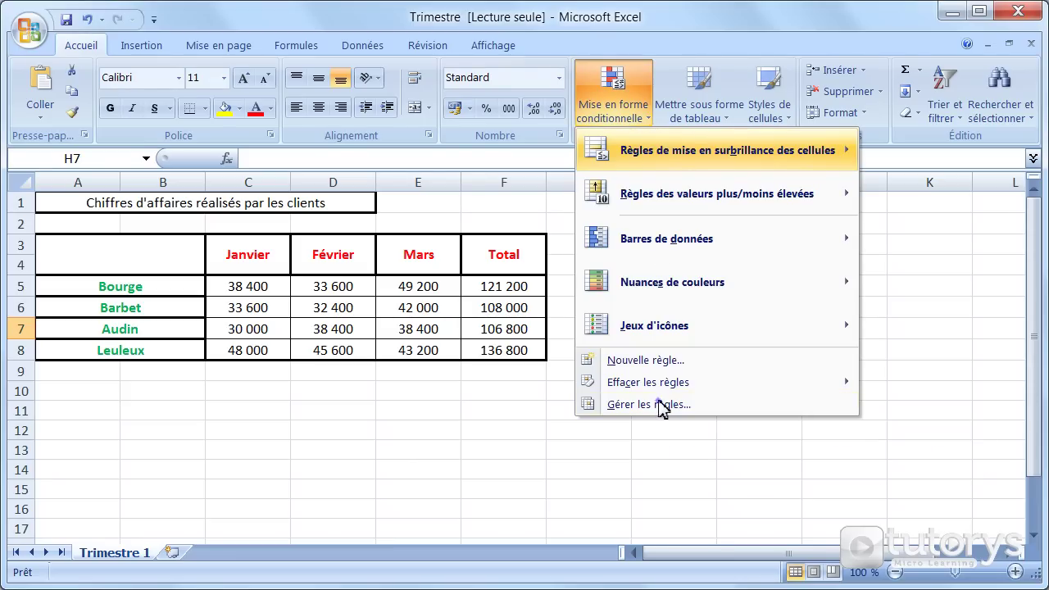
{"action": "left_click", "coordinate": [662, 405]}
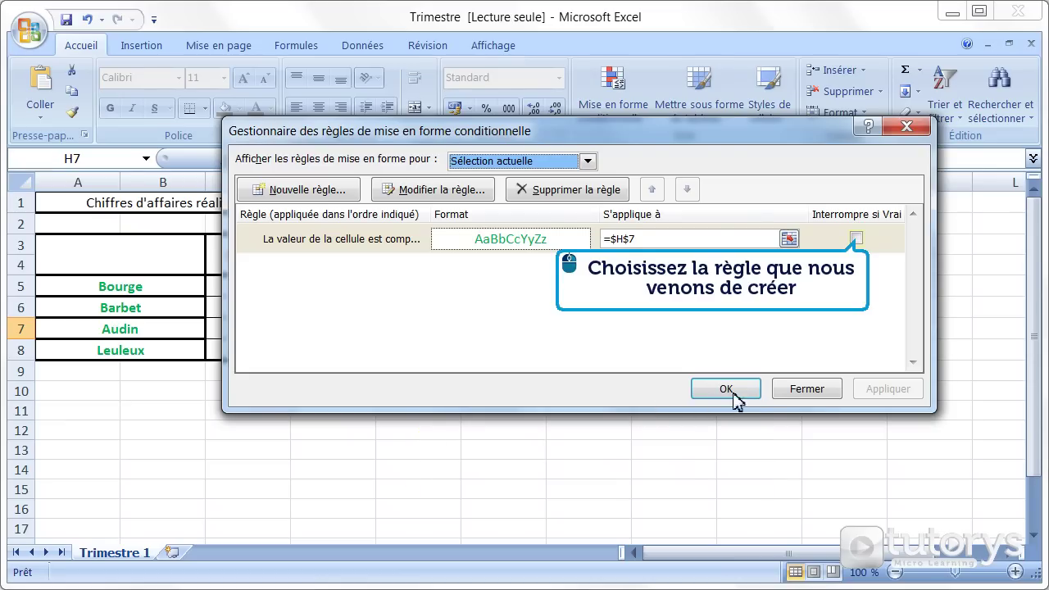
Turn on Stop If True and change the green rule's range from H7 to C5:F8.
{"action": "left_click", "coordinate": [857, 239]}
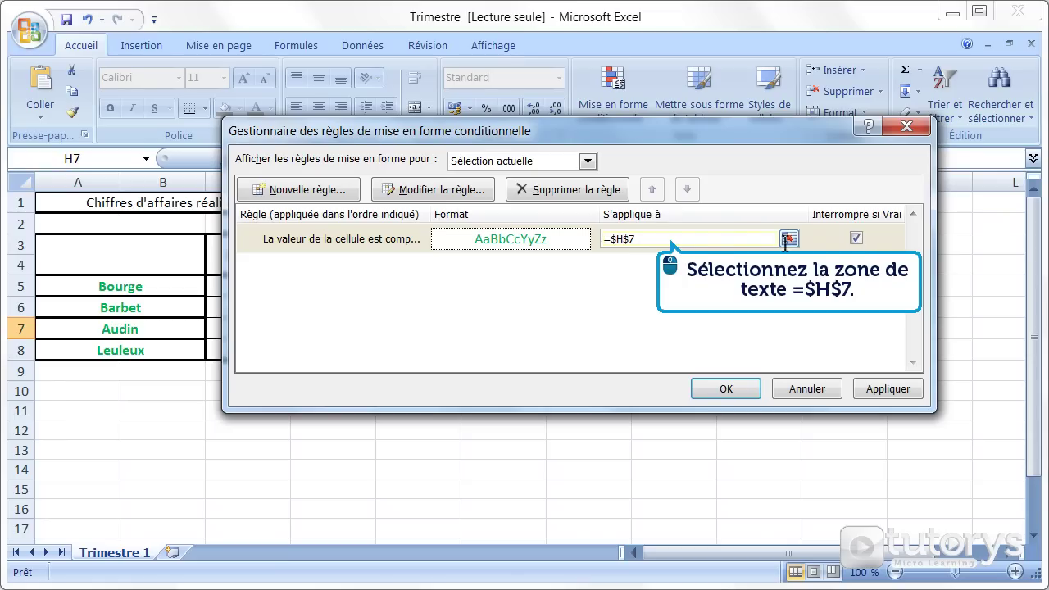
{"action": "left_click", "coordinate": [660, 240]}
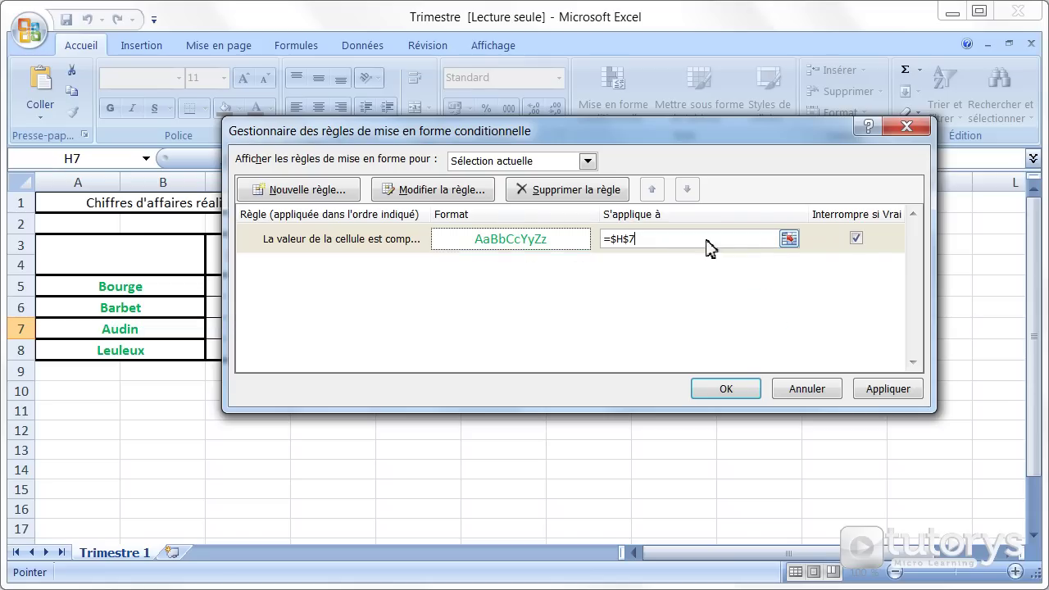
{"action": "left_click", "coordinate": [788, 240]}
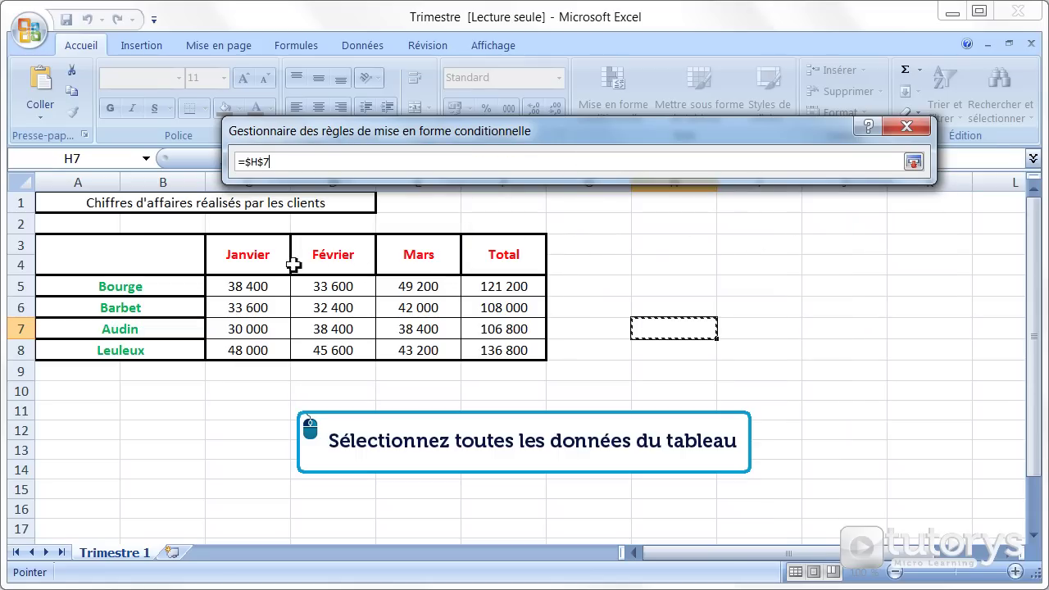
{"action": "left_click", "coordinate": [259, 286]}
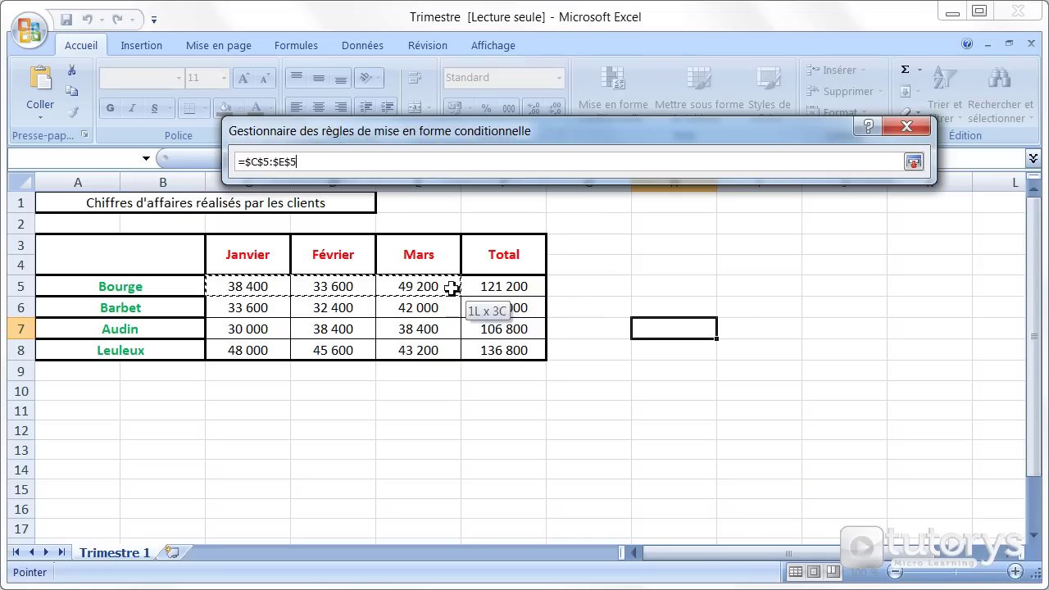
{"action": "left_click_drag", "start_coordinate": [259, 286], "coordinate": [527, 350]}
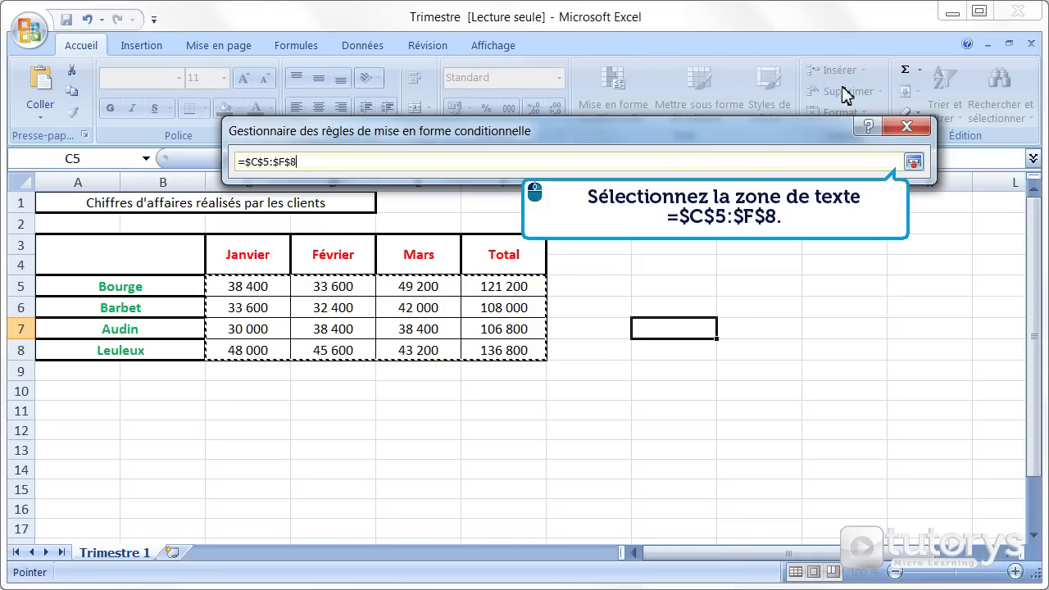
{"action": "left_click", "coordinate": [913, 161]}
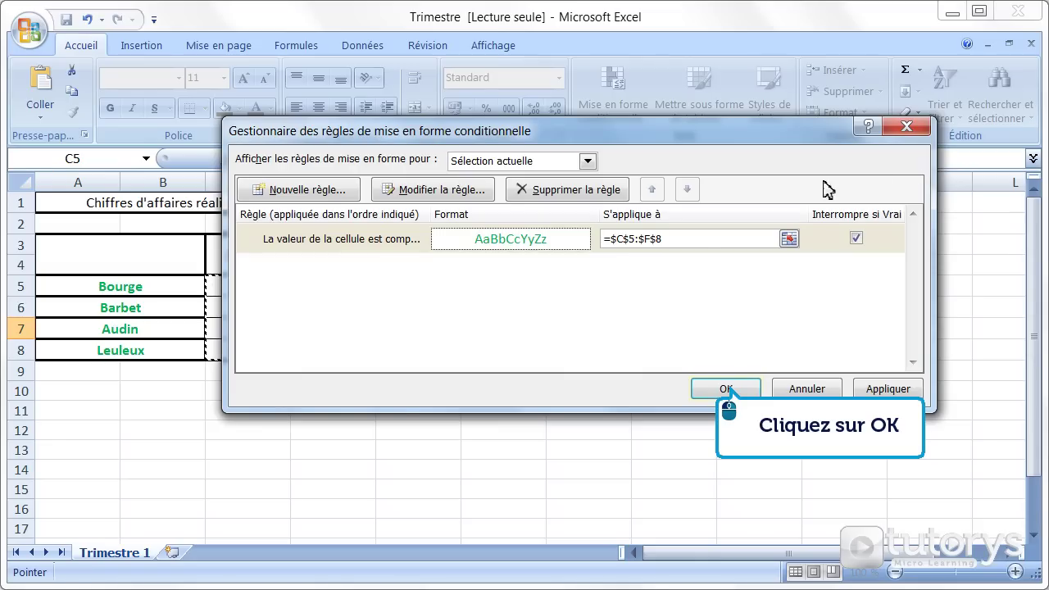
Confirm the rules manager so 42 000 and 43 200 display in green.
{"action": "left_click", "coordinate": [721, 390]}
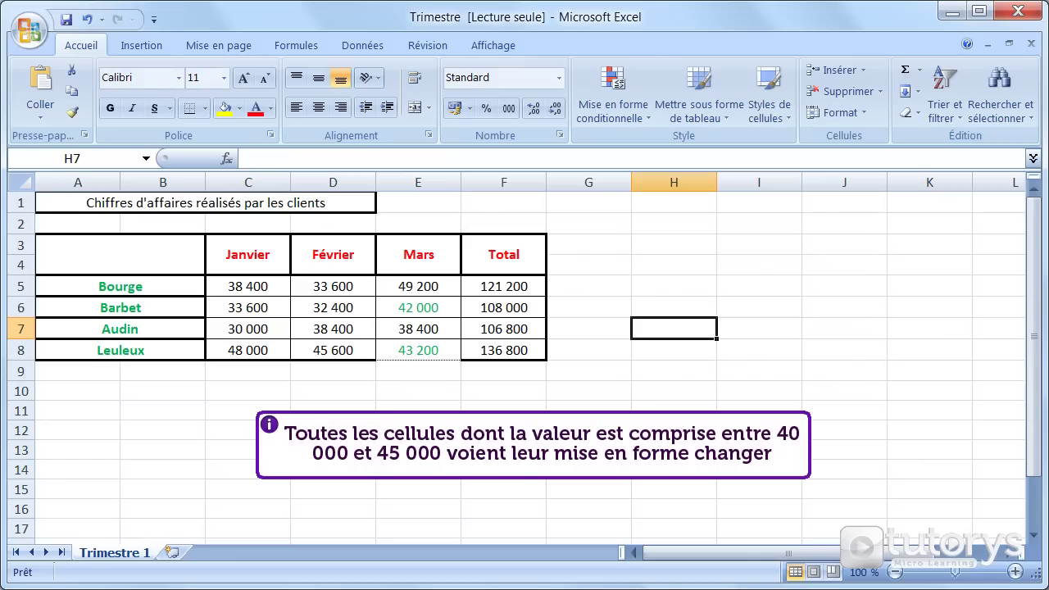